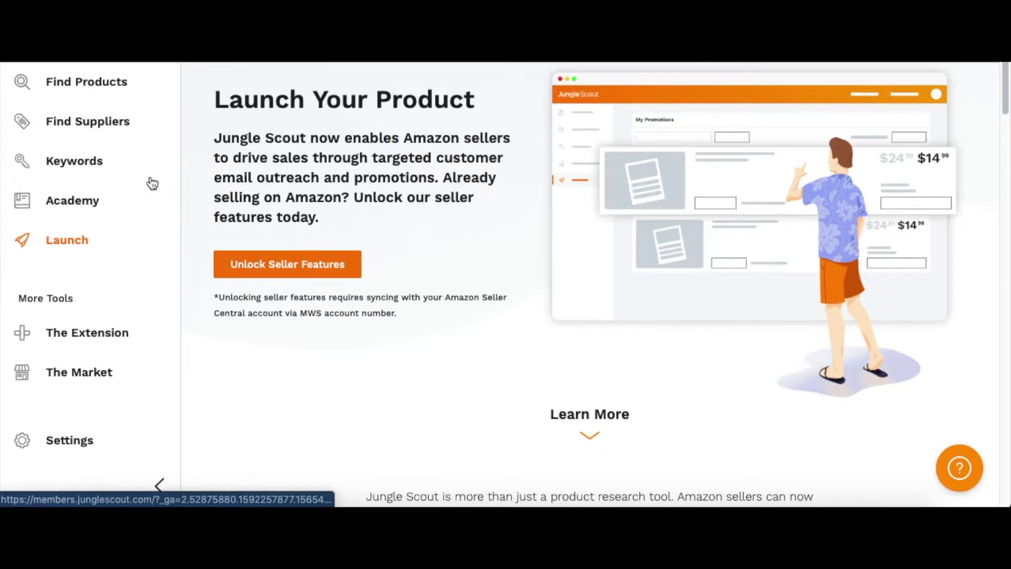
Start the Amazon account connection with North America region and United States marketplace.
click(285, 266)
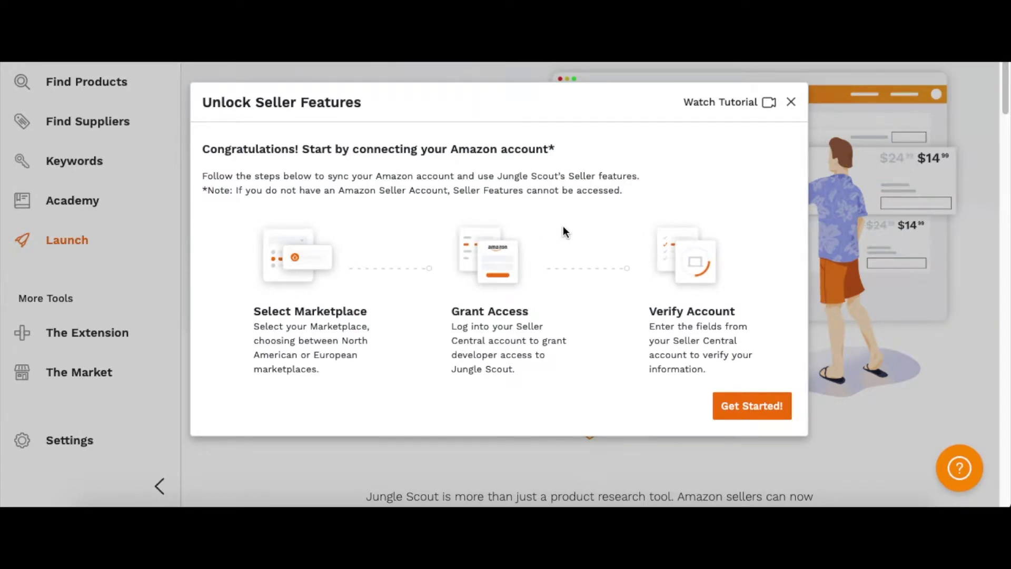
click(754, 408)
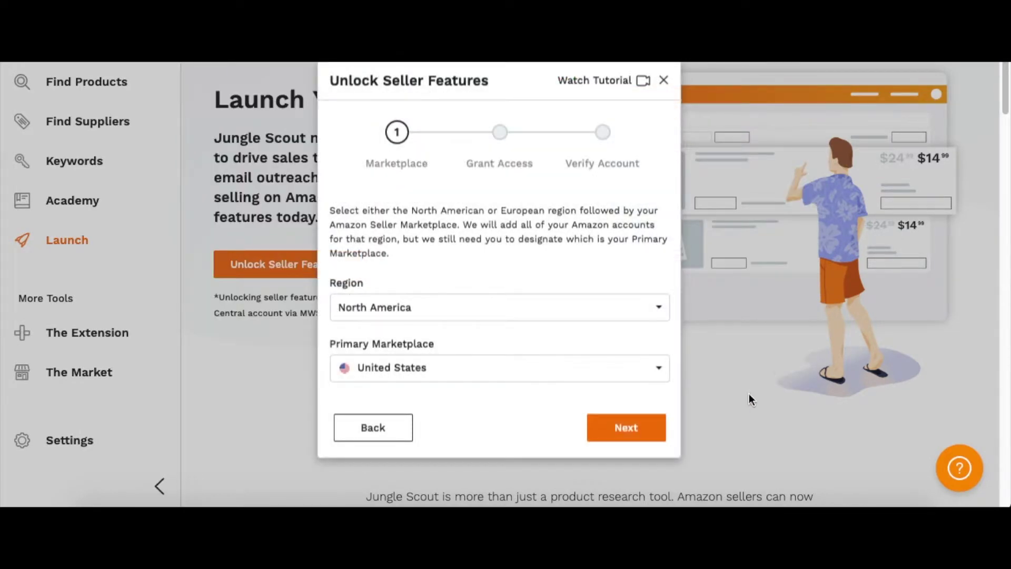
click(393, 307)
click(380, 332)
click(372, 376)
click(373, 376)
Continue to the grant access step and check the MWS authorization link's options.
click(628, 428)
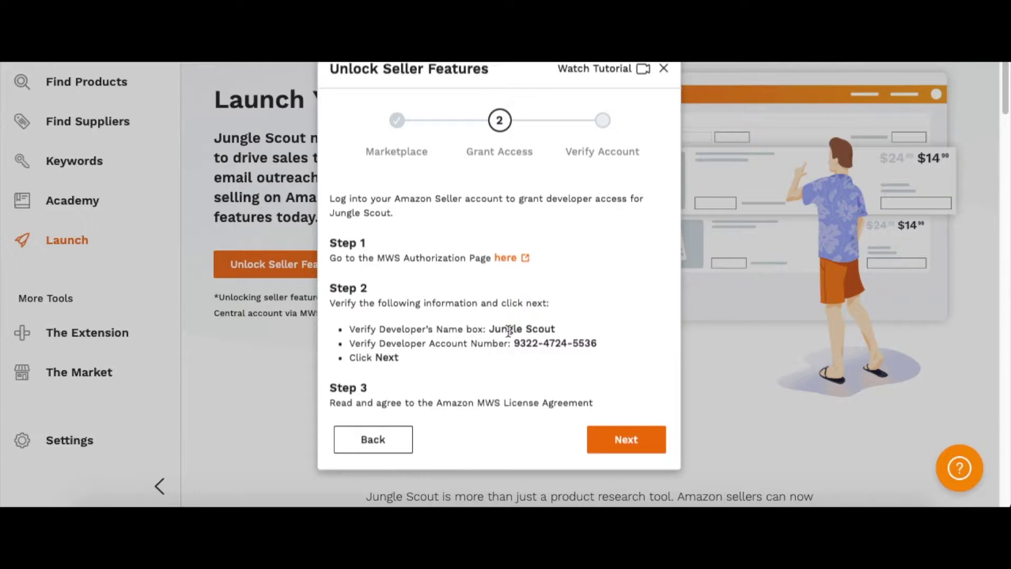
right_click(504, 259)
click(434, 302)
Continue from grant access to the Verify Account step.
click(624, 442)
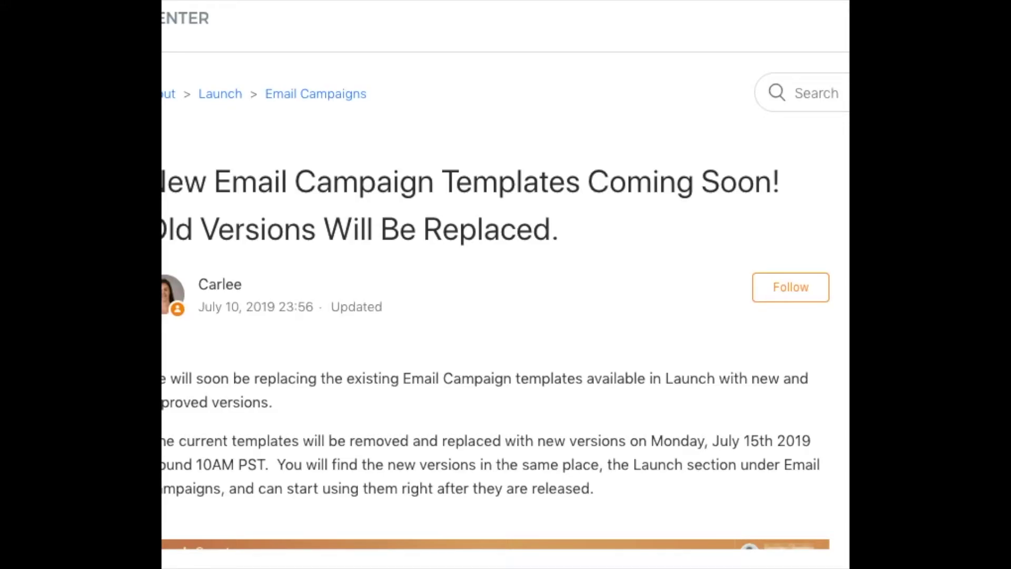
Scroll through the new email campaign templates help article and back up.
scroll(290, 185, down, 3)
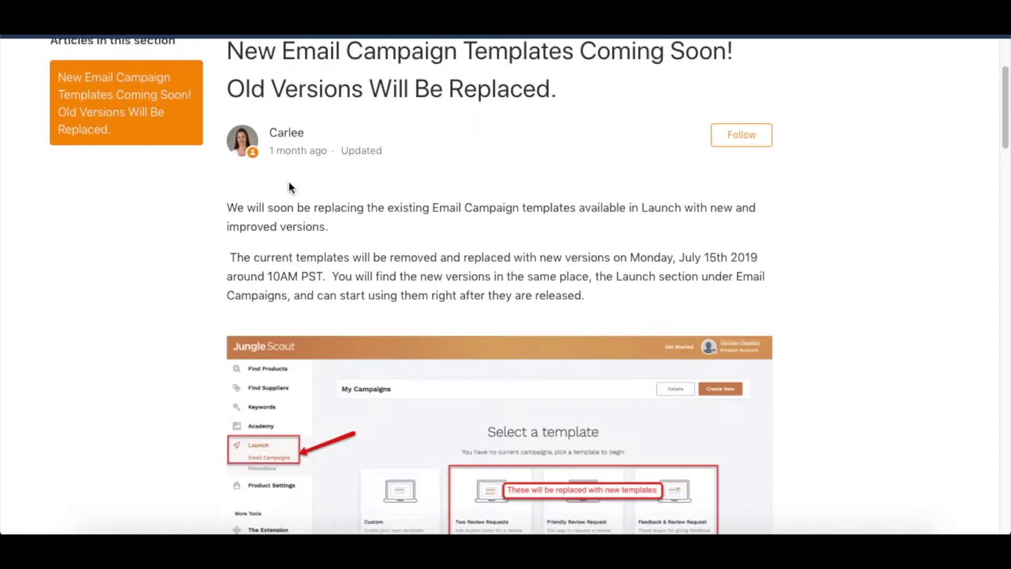
scroll(290, 185, down, 3)
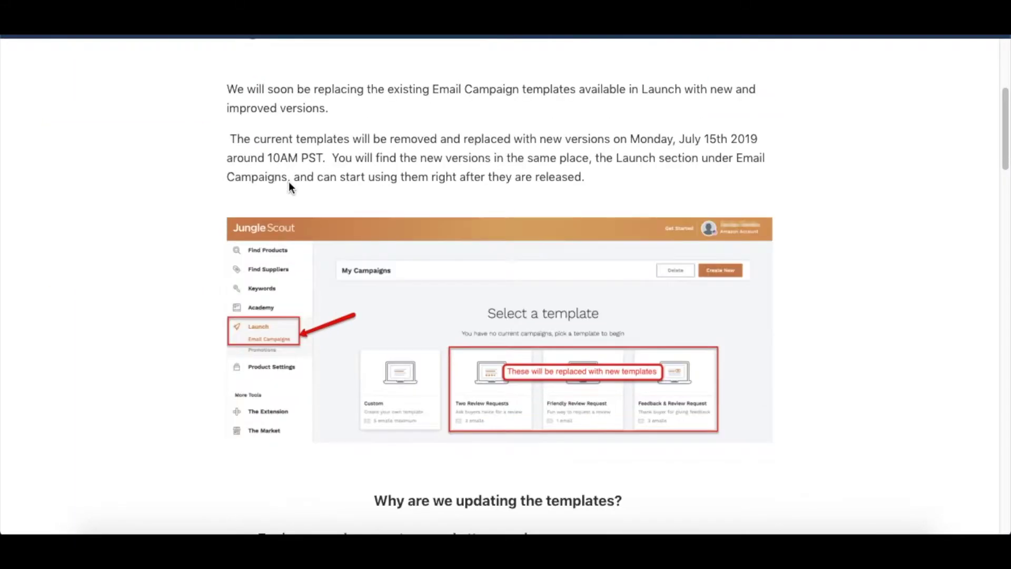
scroll(288, 182, down, 8)
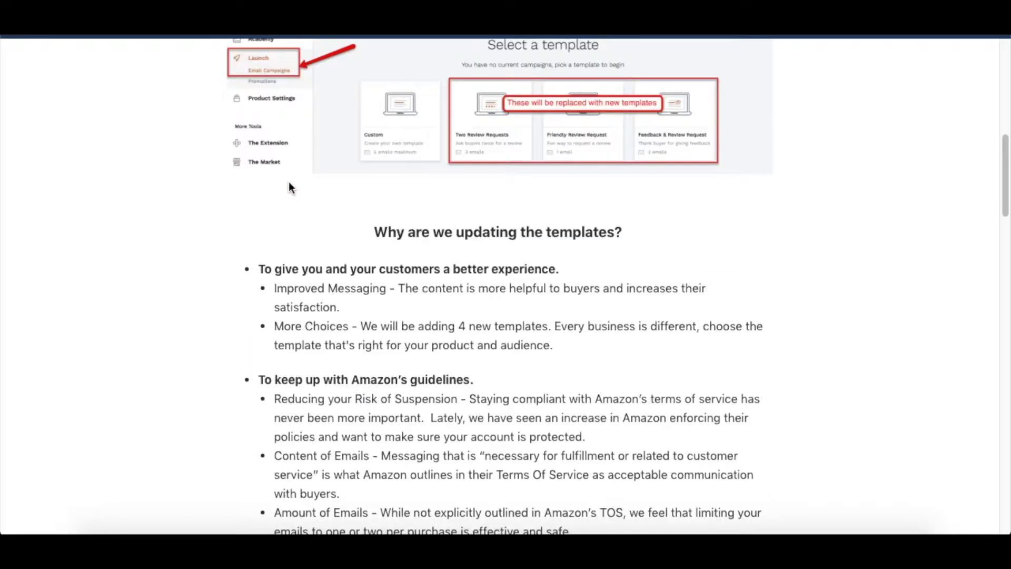
scroll(289, 182, down, 15)
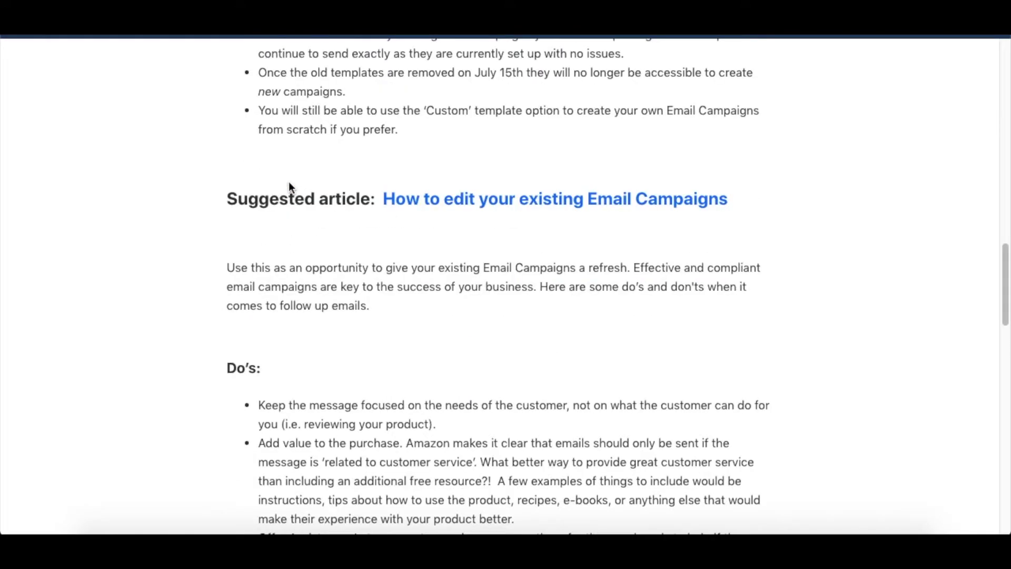
scroll(290, 184, down, 9)
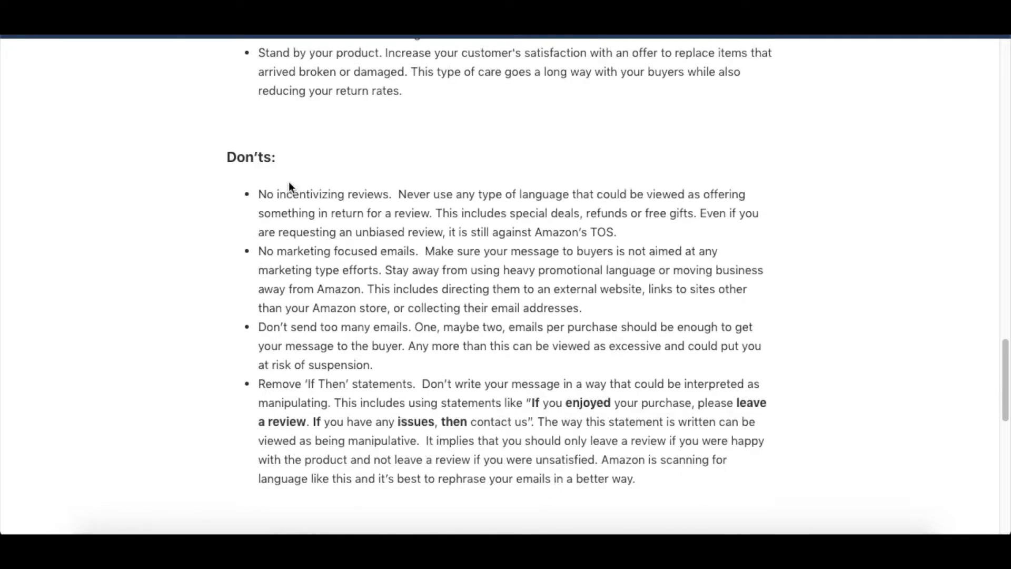
scroll(289, 182, down, 3)
scroll(349, 311, up, 20)
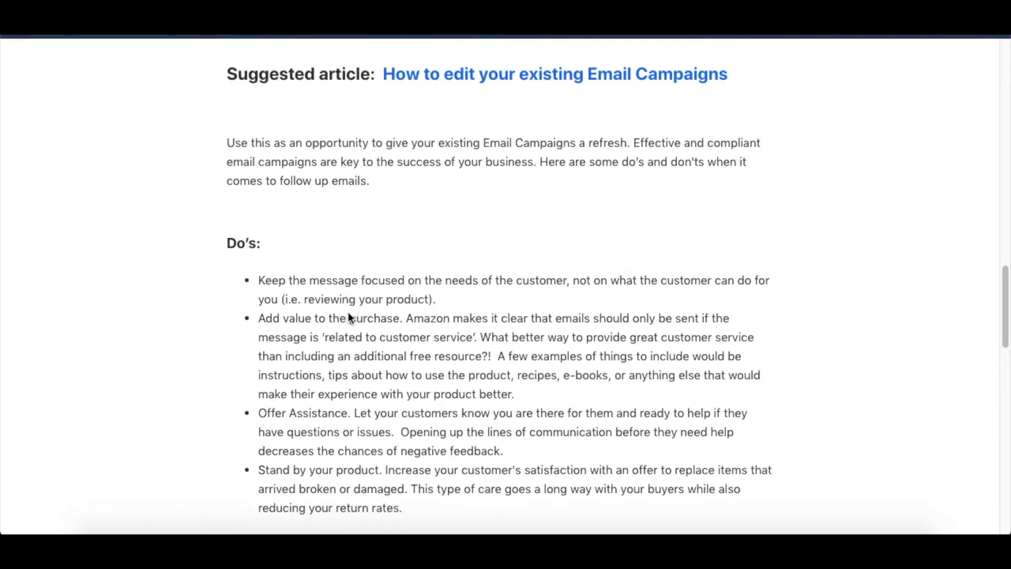
scroll(349, 311, up, 9)
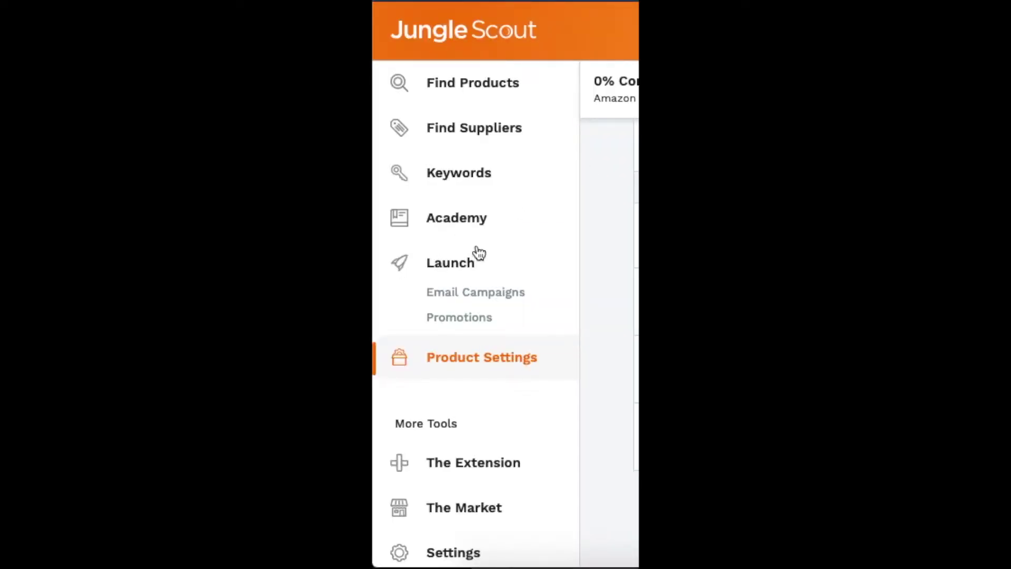
Create a new email campaign in Email Campaigns using the Custom template.
click(475, 299)
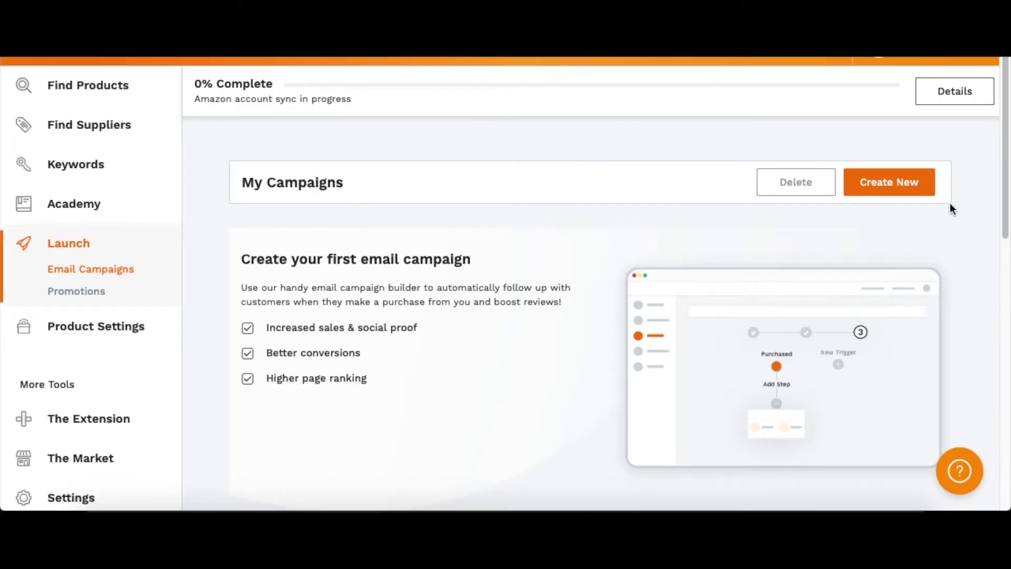
click(889, 192)
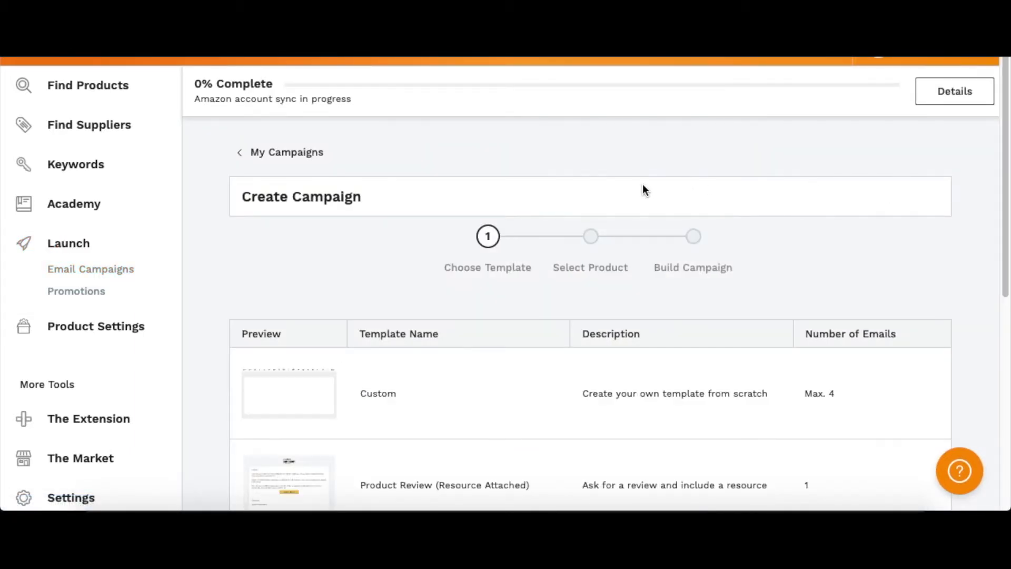
scroll(608, 234, down, 3)
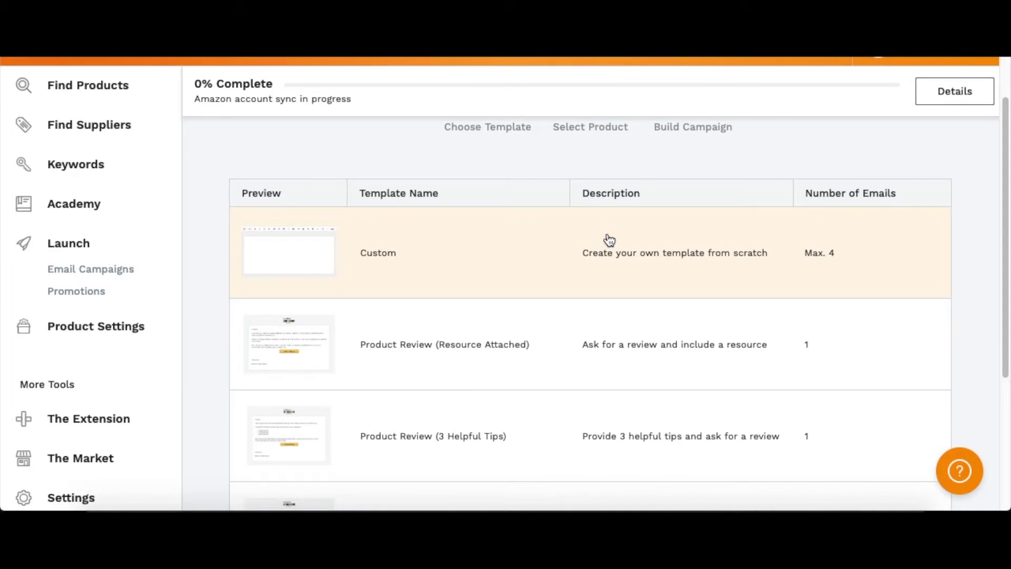
scroll(610, 240, down, 4)
scroll(610, 240, up, 3)
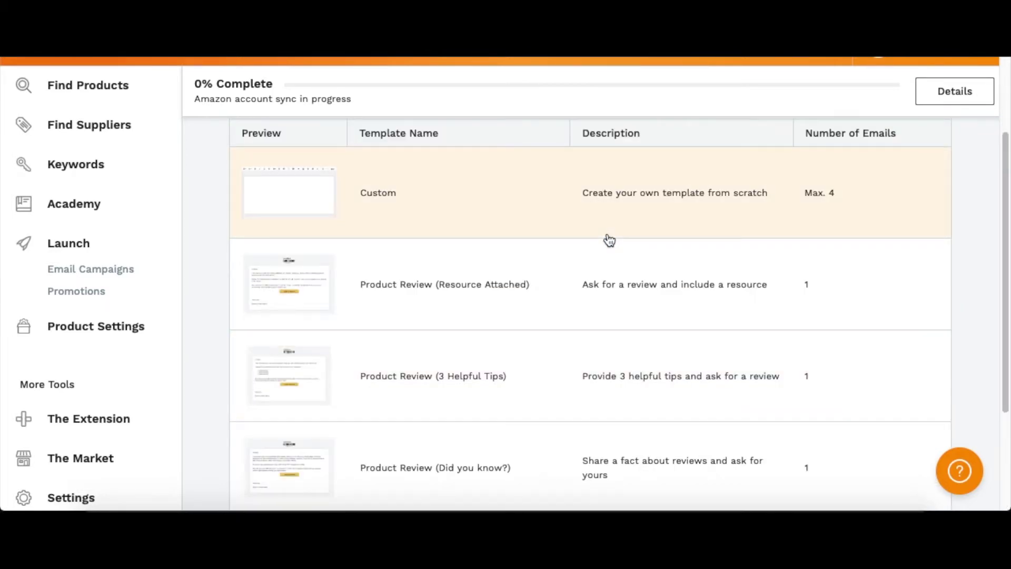
scroll(610, 240, up, 3)
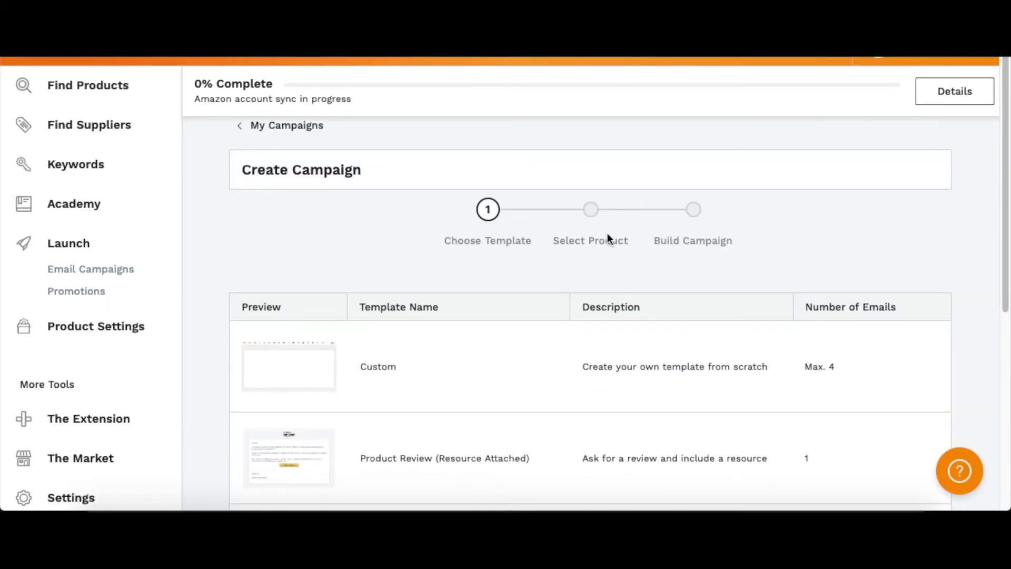
click(545, 366)
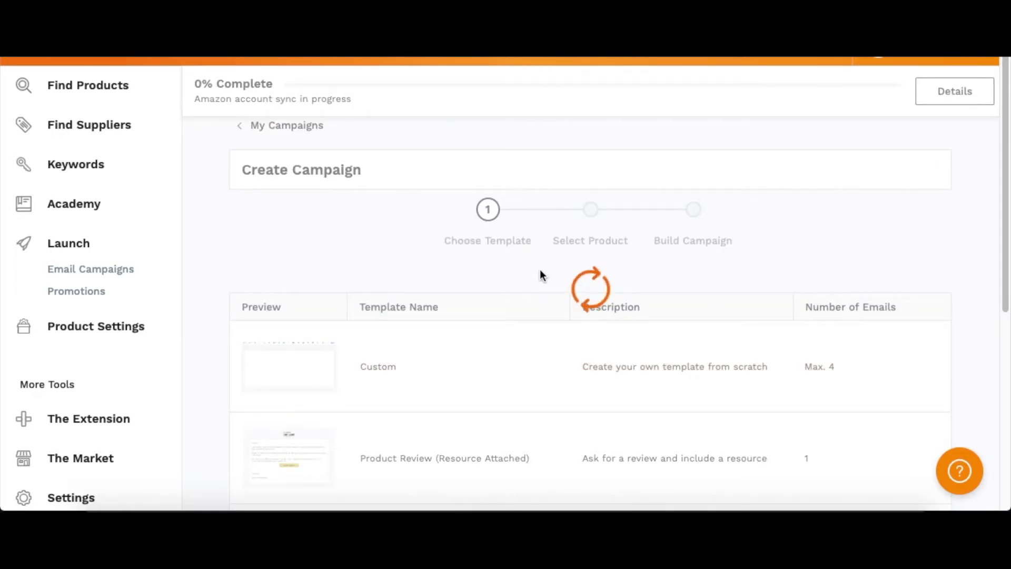
scroll(536, 270, down, 2)
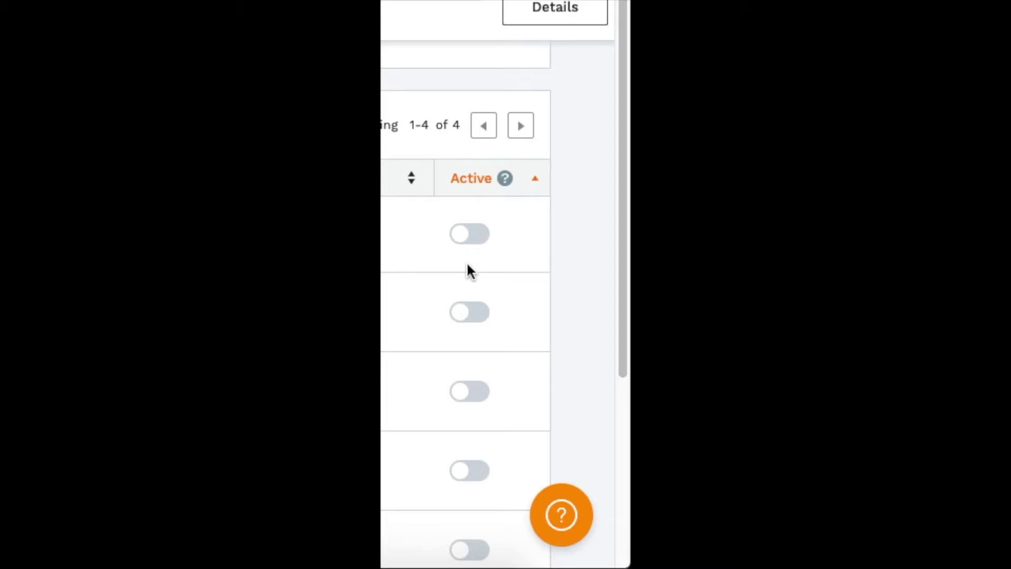
Switch the third product listing to Active.
click(464, 392)
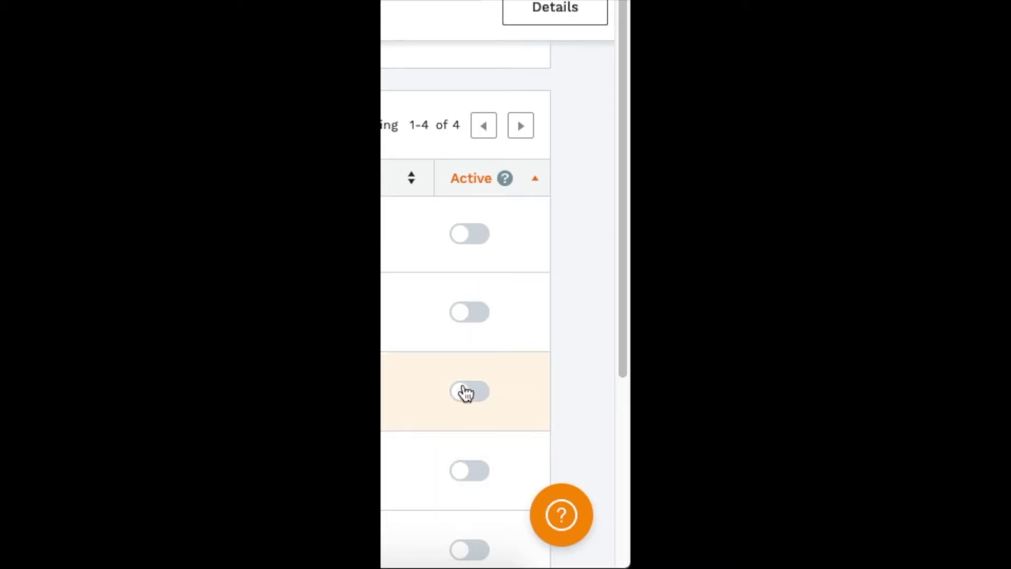
scroll(451, 411, down, 3)
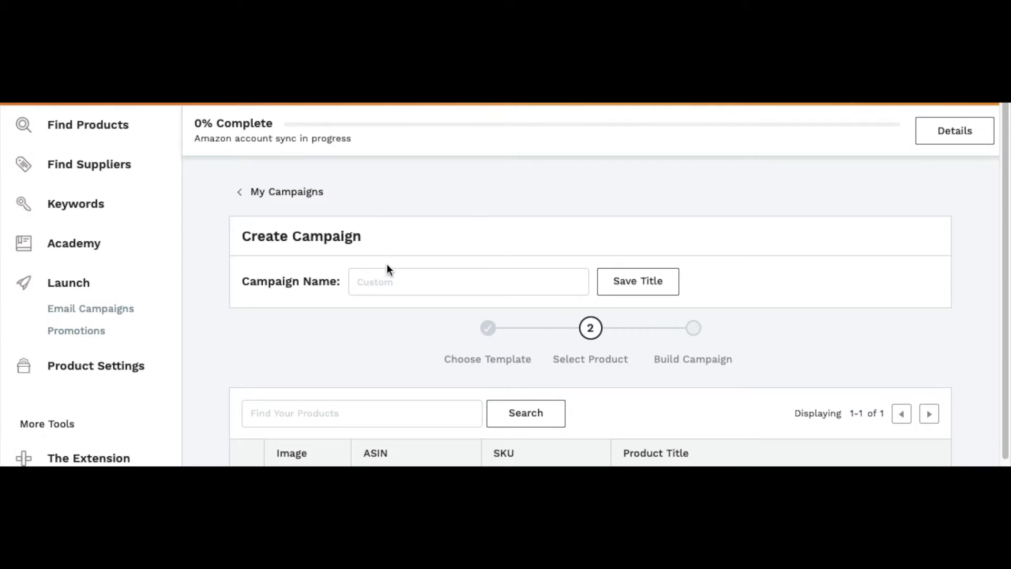
Enter 'New Campaign' as the campaign name and save the title.
click(396, 282)
text(New Campaign)
click(636, 289)
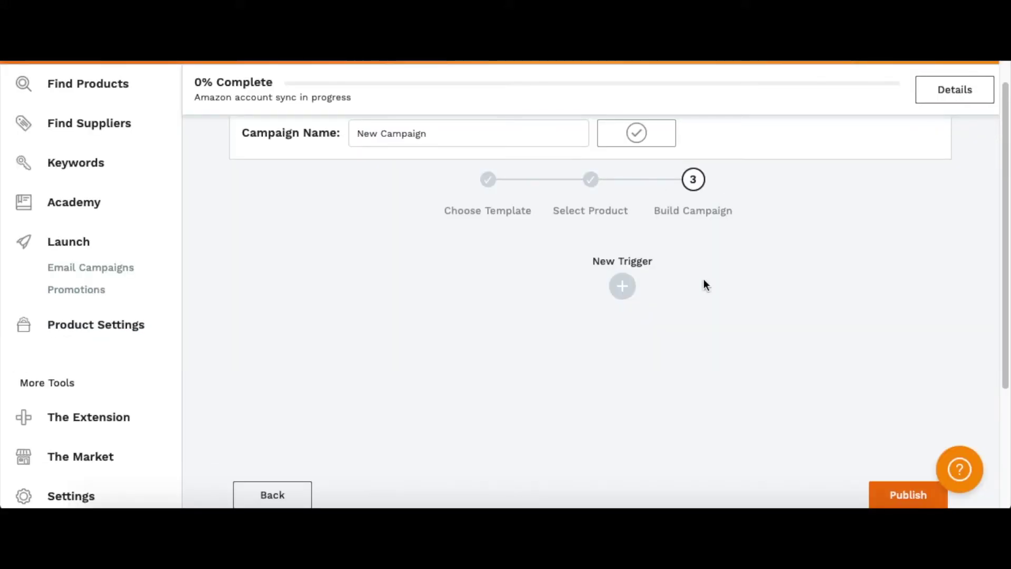
Set Purchased as the campaign's trigger.
click(623, 288)
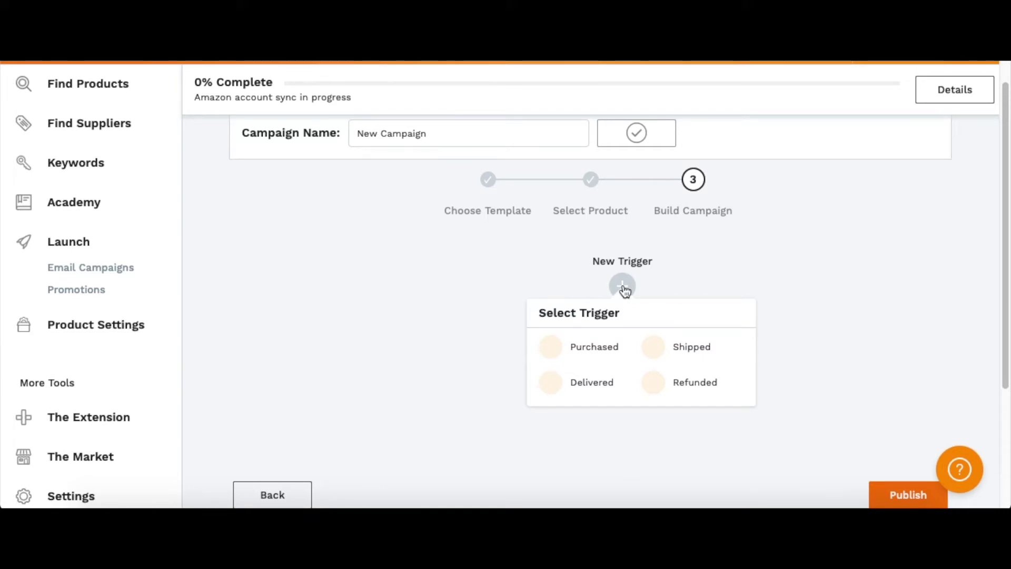
click(554, 347)
scroll(621, 327, down, 1)
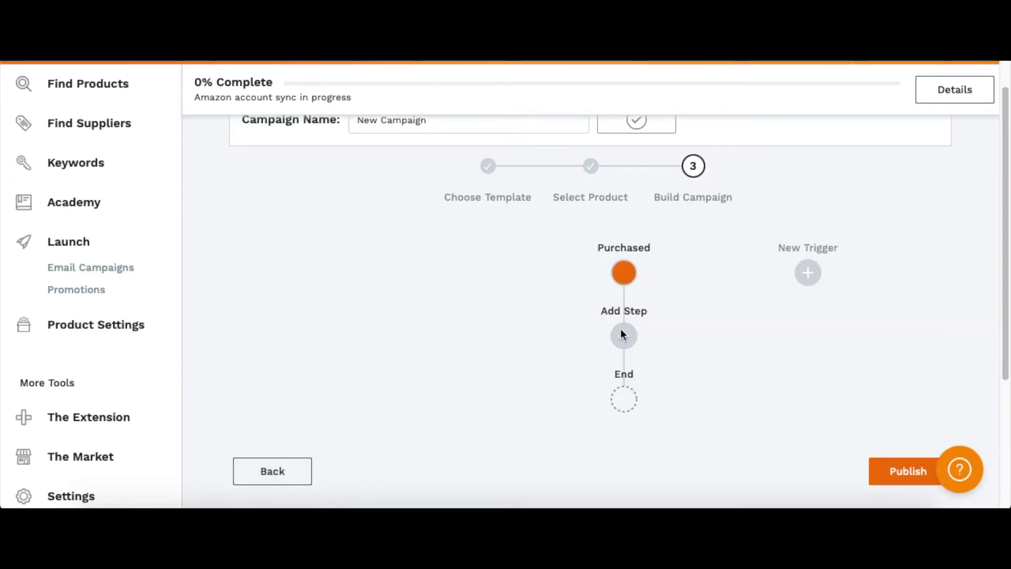
Add an ASAP 0 Days step after Purchased, then an Email step below it.
click(625, 323)
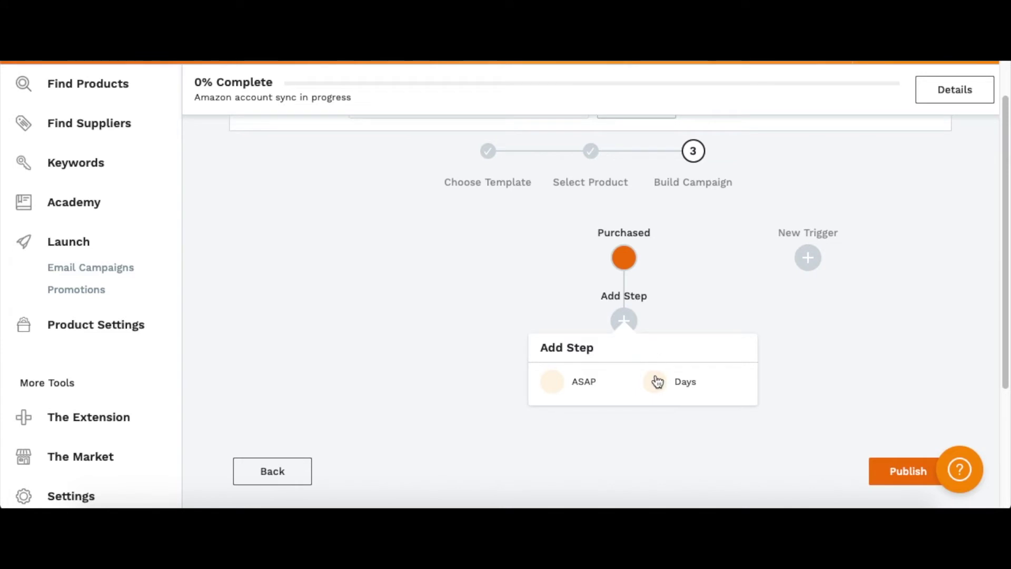
click(552, 382)
scroll(537, 345, down, 2)
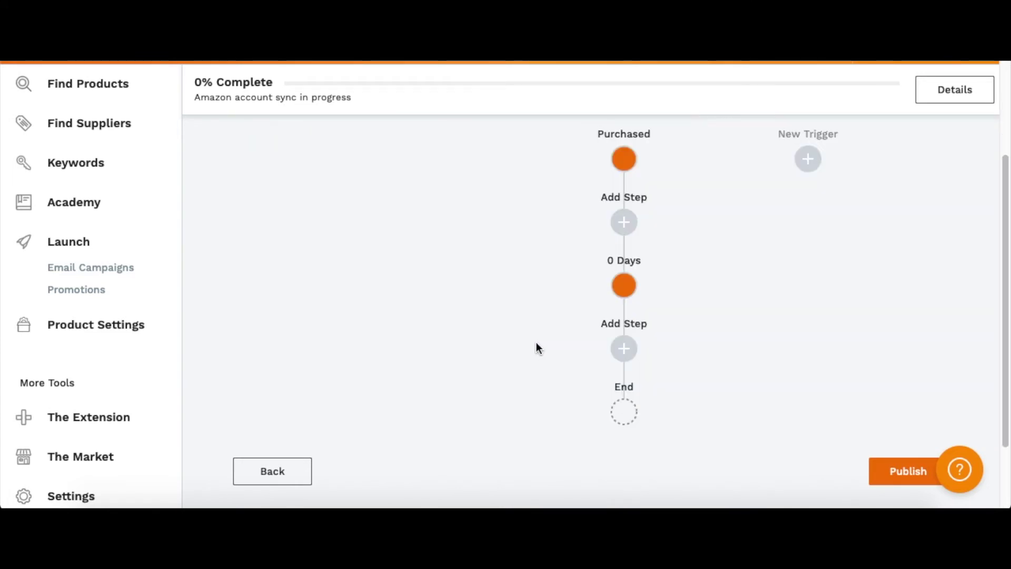
click(637, 340)
click(561, 396)
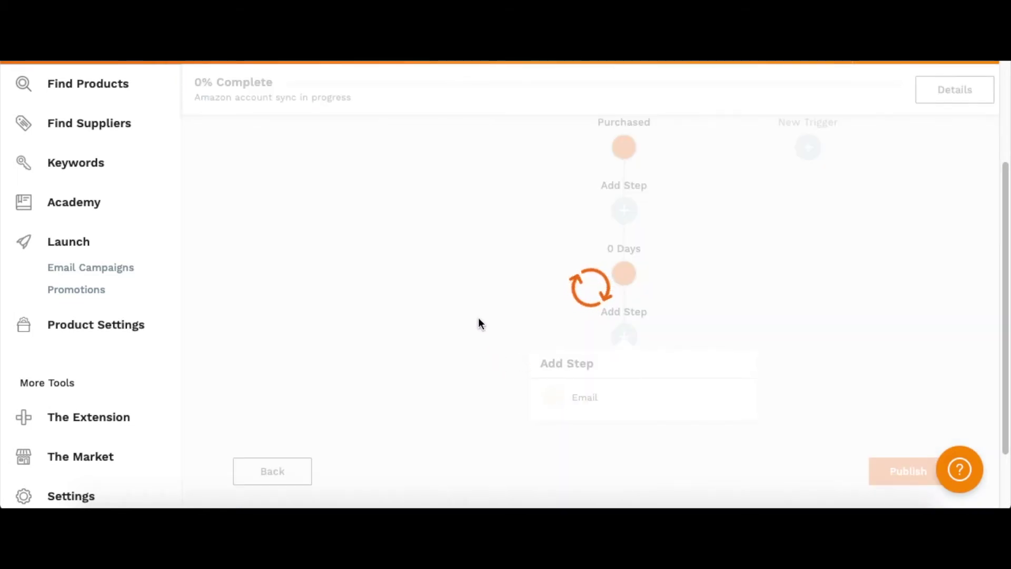
Write the email with subject 'Thank you!' and body 'Thank you for your purchase!'.
scroll(441, 294, down, 4)
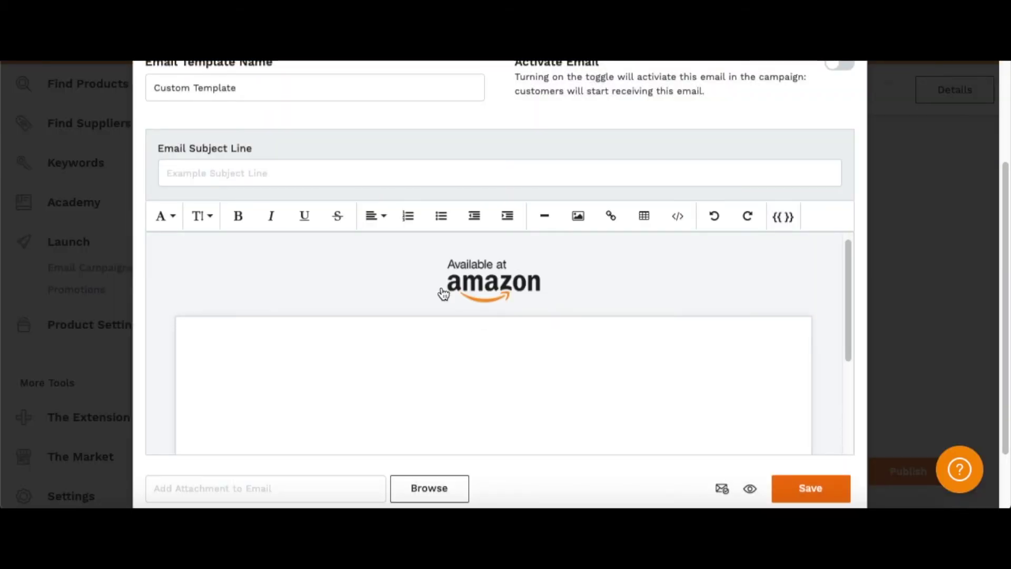
scroll(444, 294, up, 4)
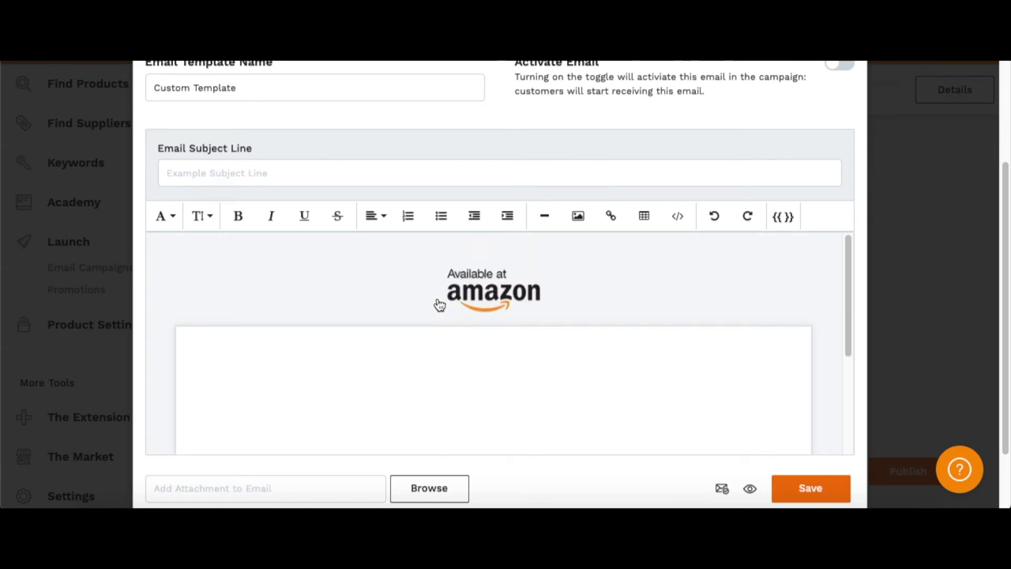
click(304, 179)
text(Thank you!)
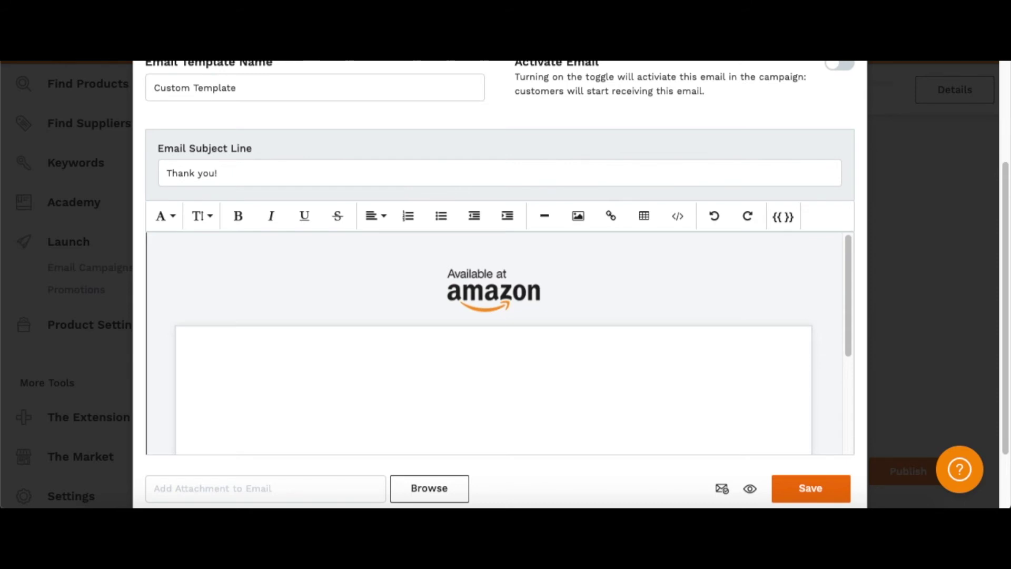
click(506, 379)
text(Thank you for )
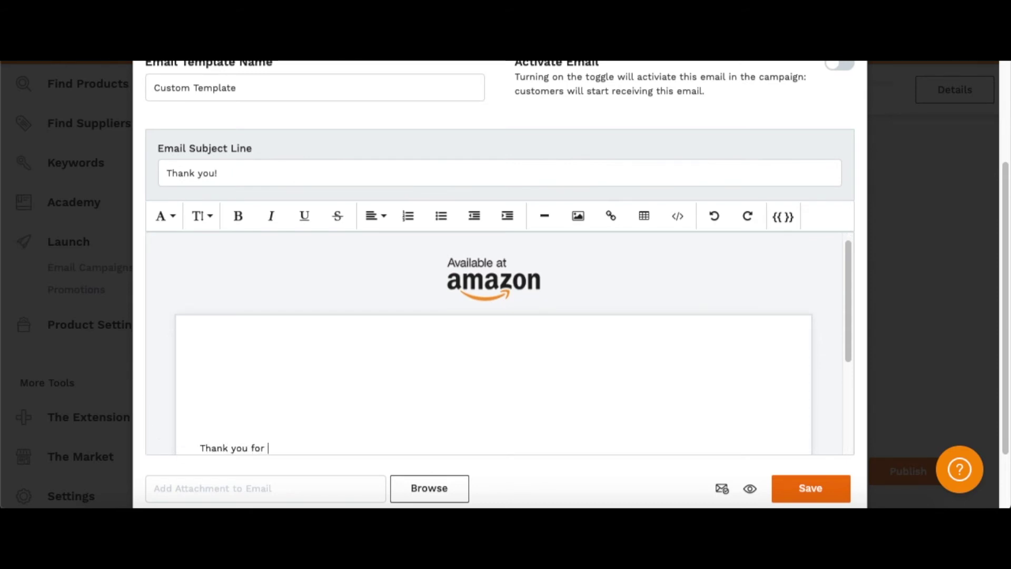
text(your purchase)
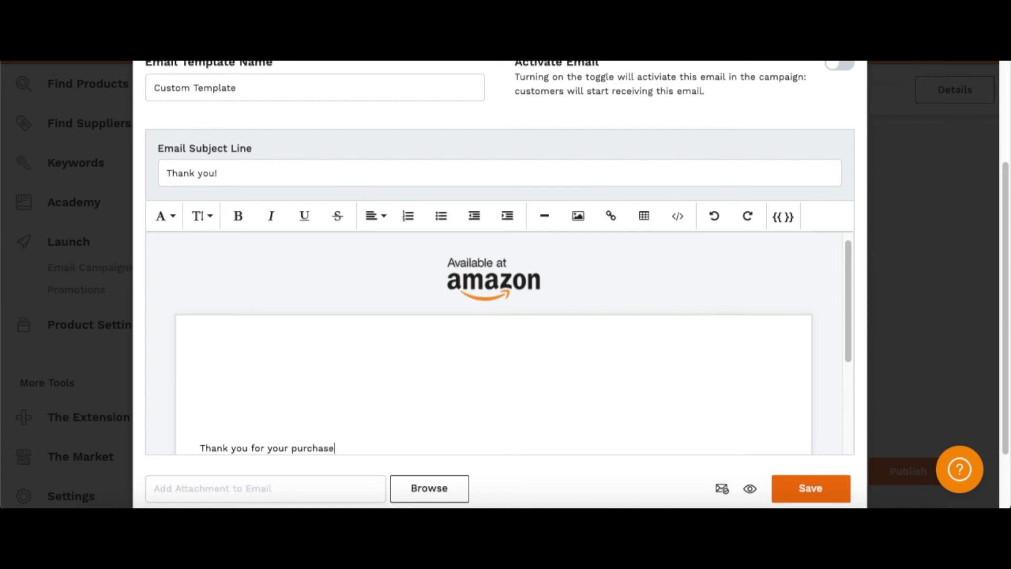
text(!)
Save the email template and return to the campaign flow.
scroll(614, 319, down, 3)
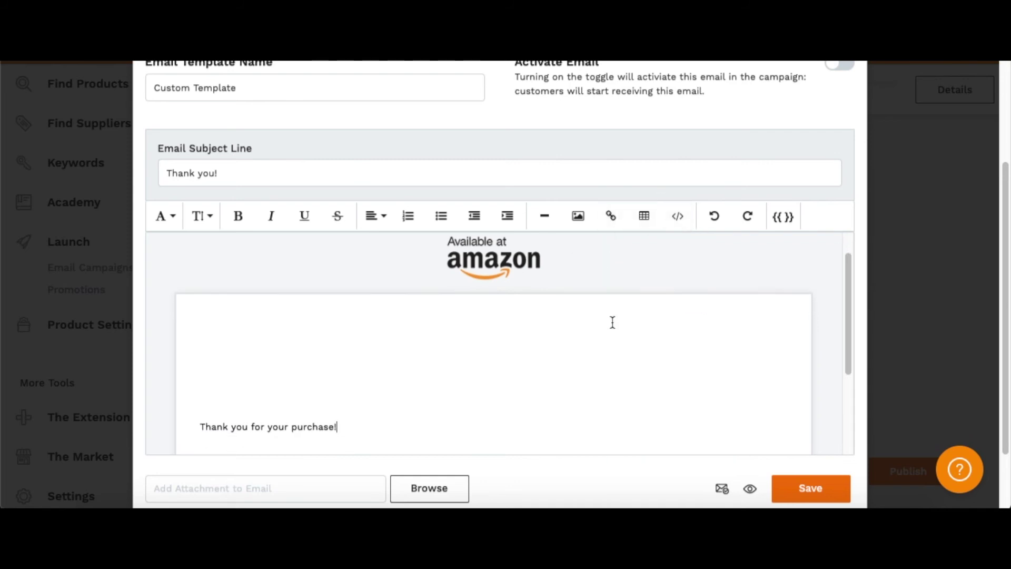
click(801, 488)
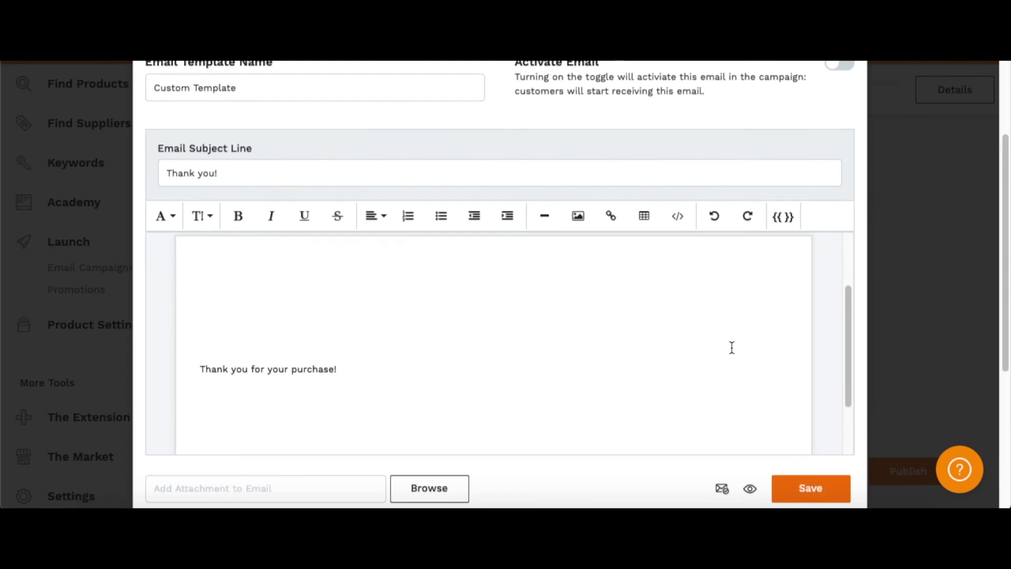
scroll(637, 296, down, 1)
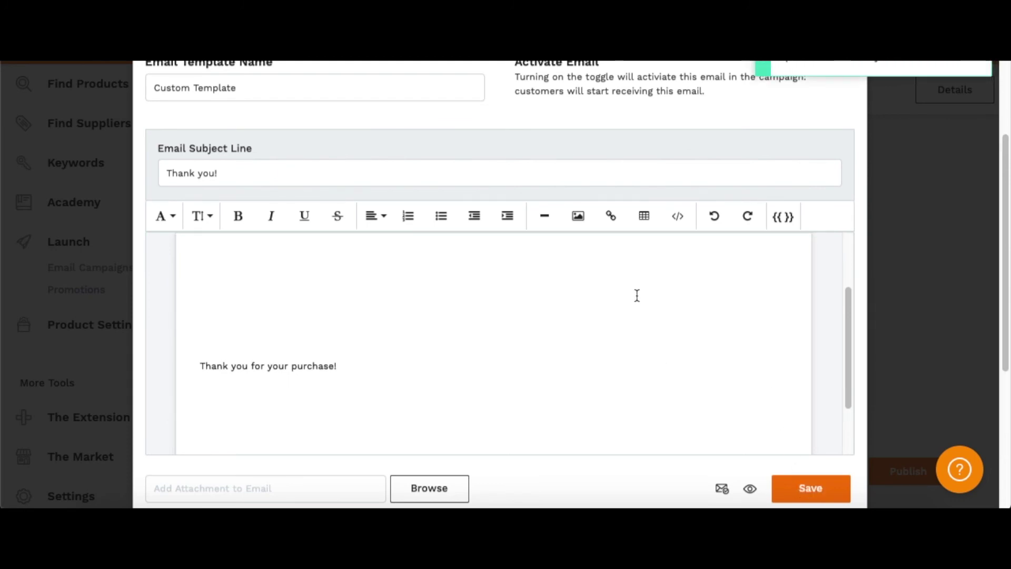
scroll(637, 296, up, 3)
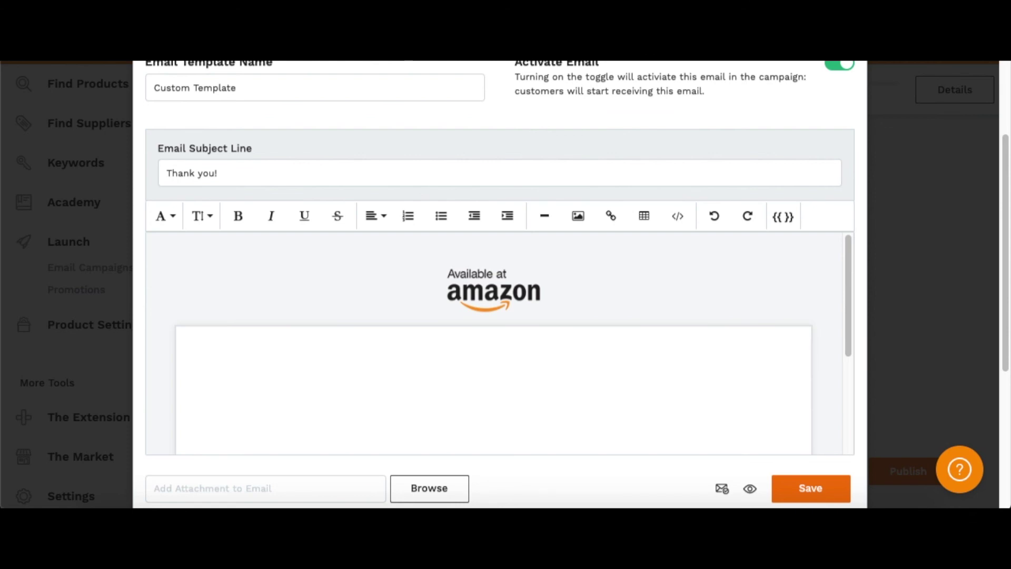
key(Escape)
scroll(716, 240, down, 2)
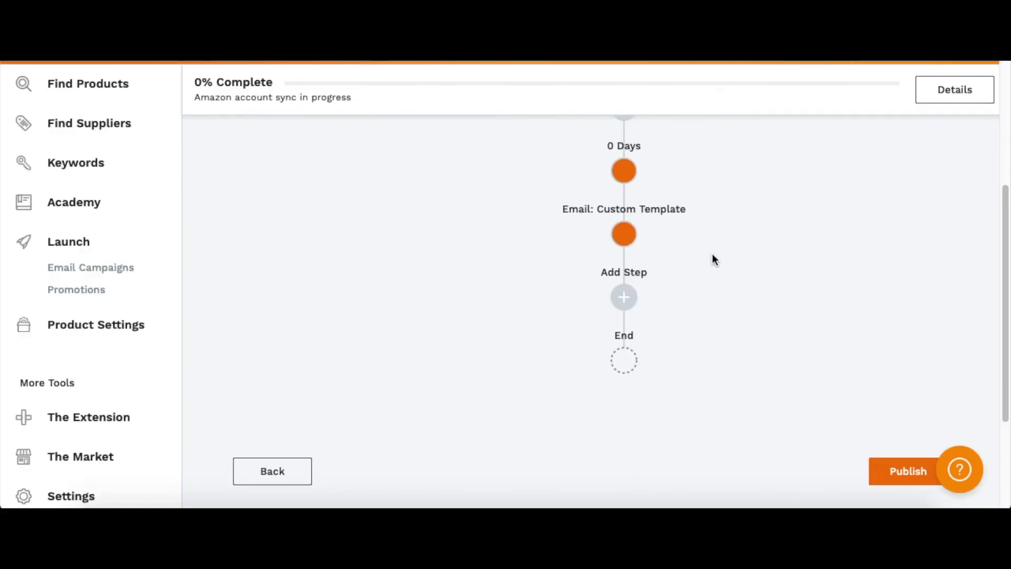